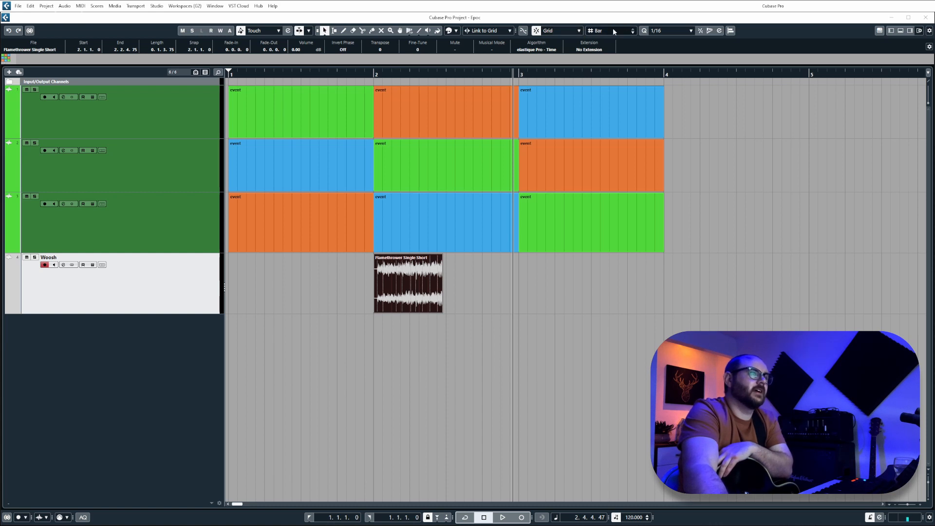
Step: Move the Flamethrower Single Short event on the Woosh track to bar 3 and back to bar 2 using the Bar grid
drag(397, 301, 535, 303)
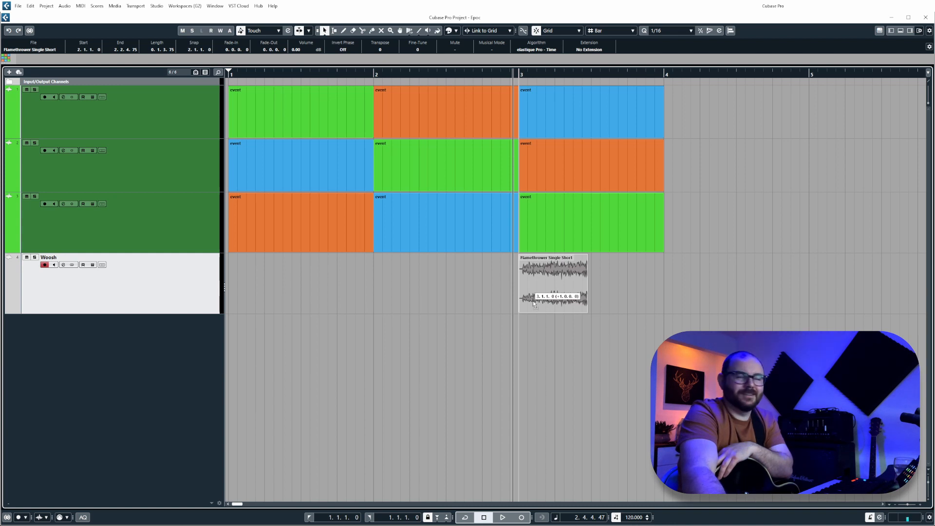
drag(534, 303, 449, 293)
Step: Set the grid type to Beat and move the Flamethrower Single Short event to beat 2.3 and back to bar 2
click(611, 31)
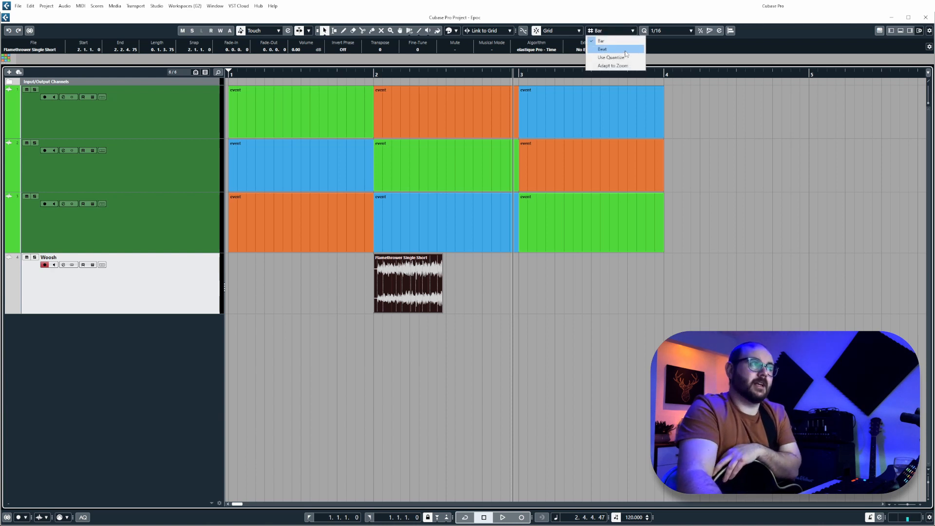
click(626, 51)
drag(412, 295, 484, 292)
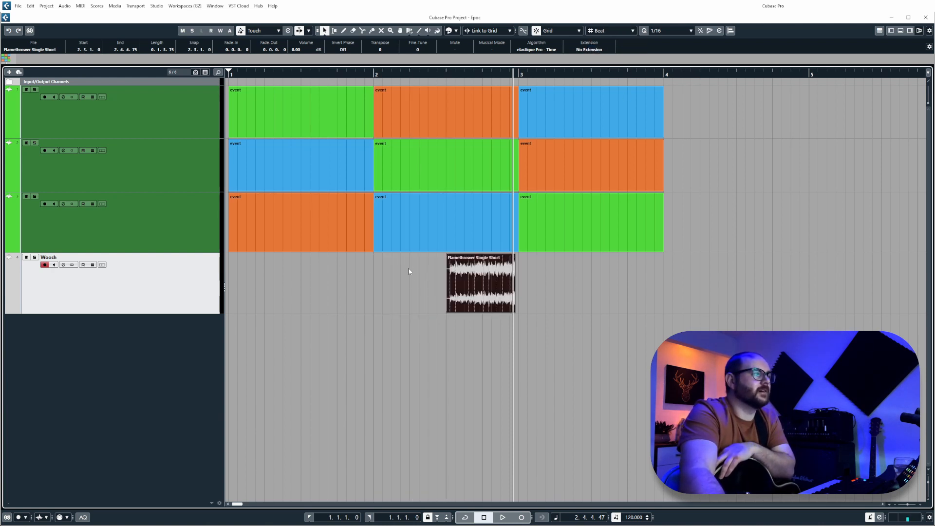
drag(446, 289, 398, 286)
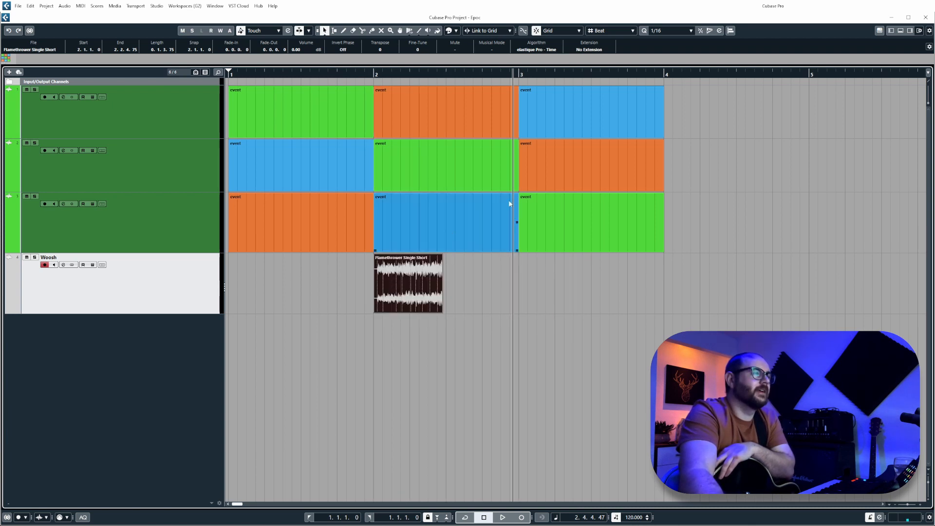
Step: Set the grid type to Use Quantize with the 1/4 quantize preset and test-move the Flamethrower Single Short event, returning it to bar 2
click(609, 31)
click(606, 54)
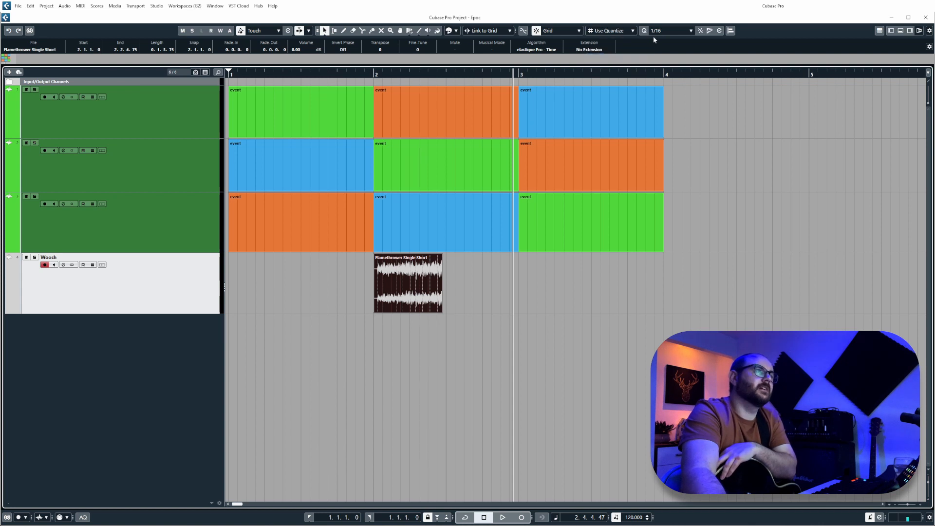
click(661, 32)
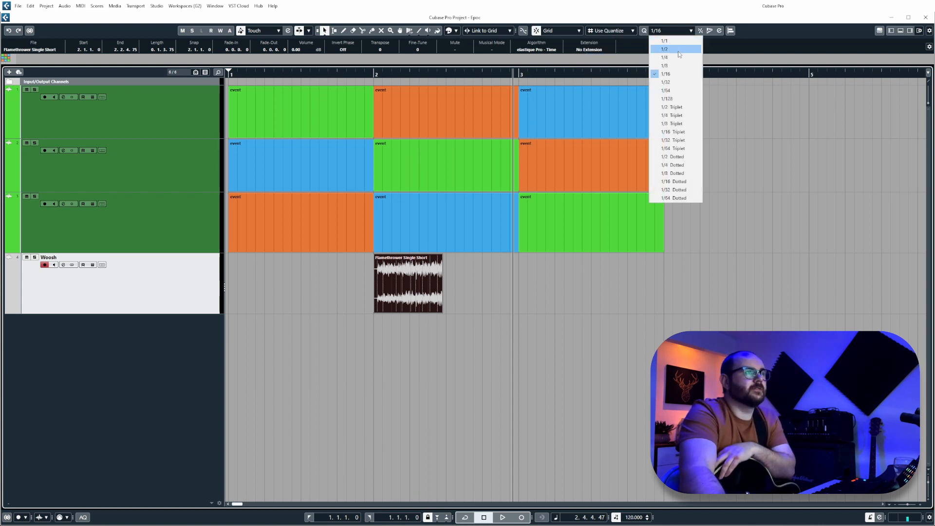
click(677, 57)
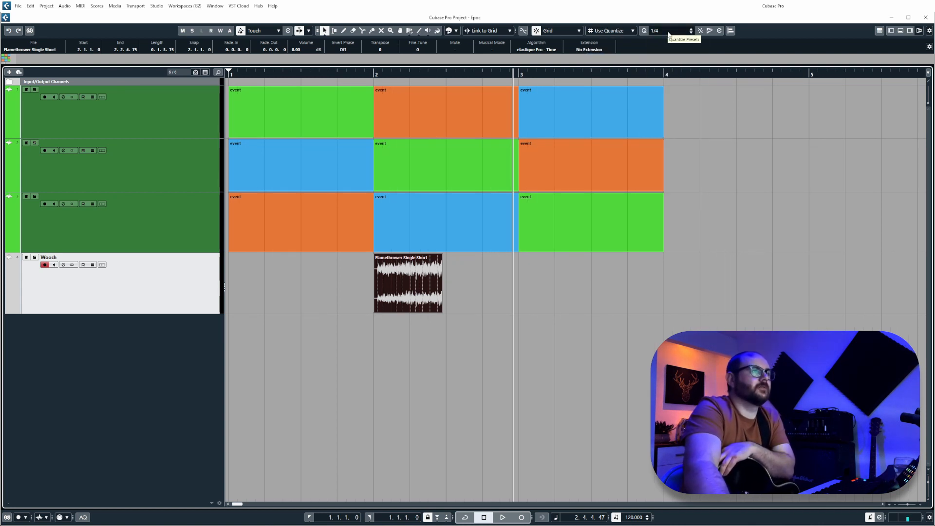
mouse_move(405, 306)
mouse_down()
mouse_move(452, 303)
mouse_move(408, 303)
mouse_up()
Step: Set the quantize preset to 1/16 and test-move the Flamethrower Single Short event on the finer grid, returning it to bar 2
click(692, 31)
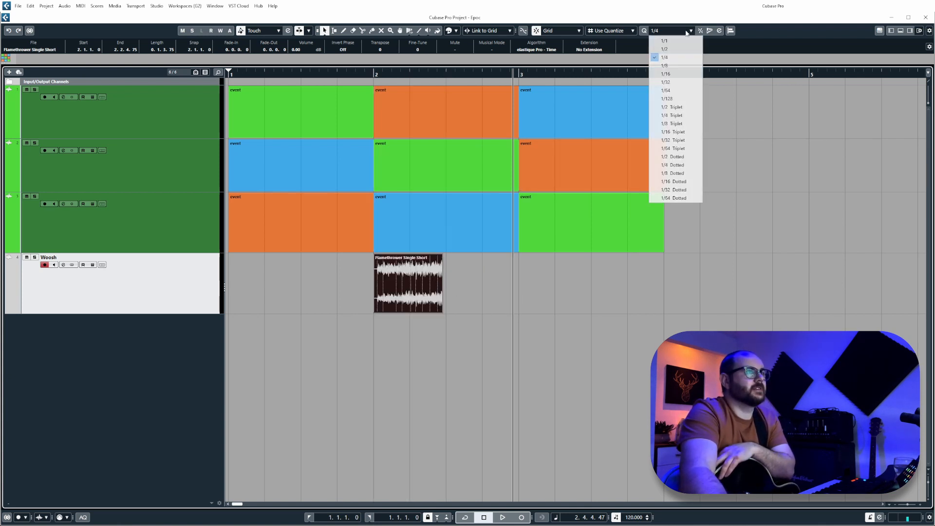
click(670, 74)
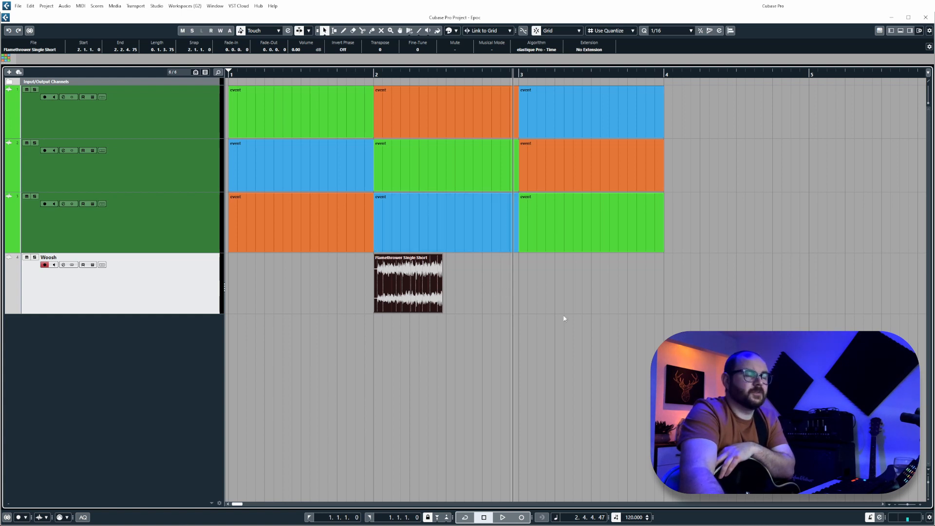
mouse_move(401, 298)
mouse_down()
mouse_move(493, 298)
mouse_move(400, 302)
mouse_up()
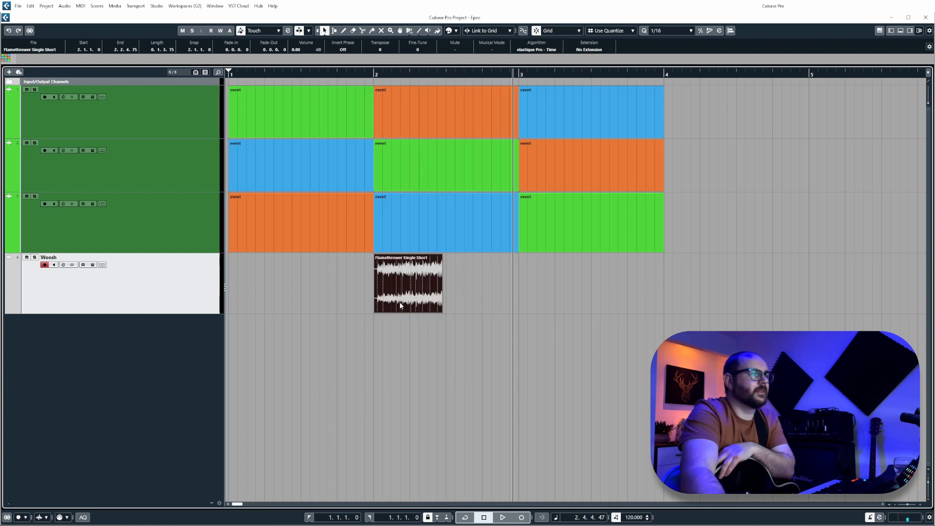
Step: Set the grid type to Bar and the quantize preset to 1/8
click(618, 31)
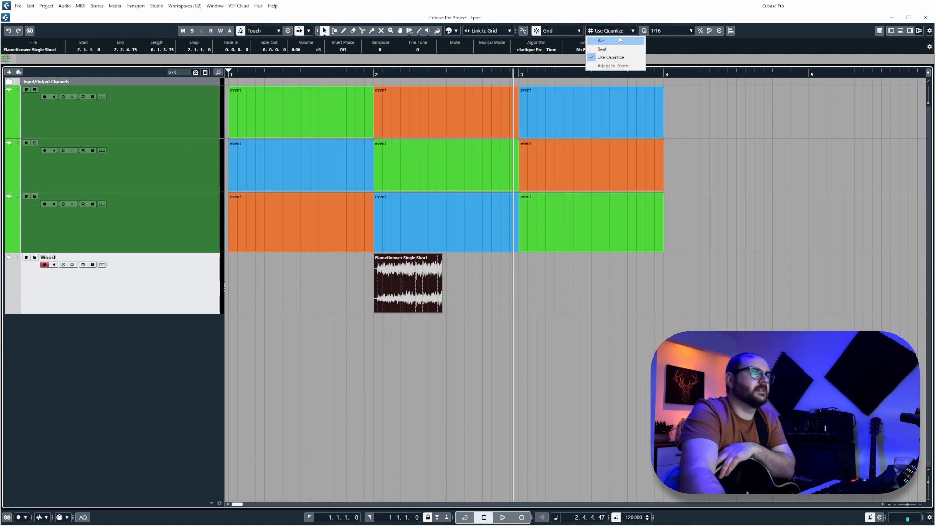
click(604, 41)
click(668, 31)
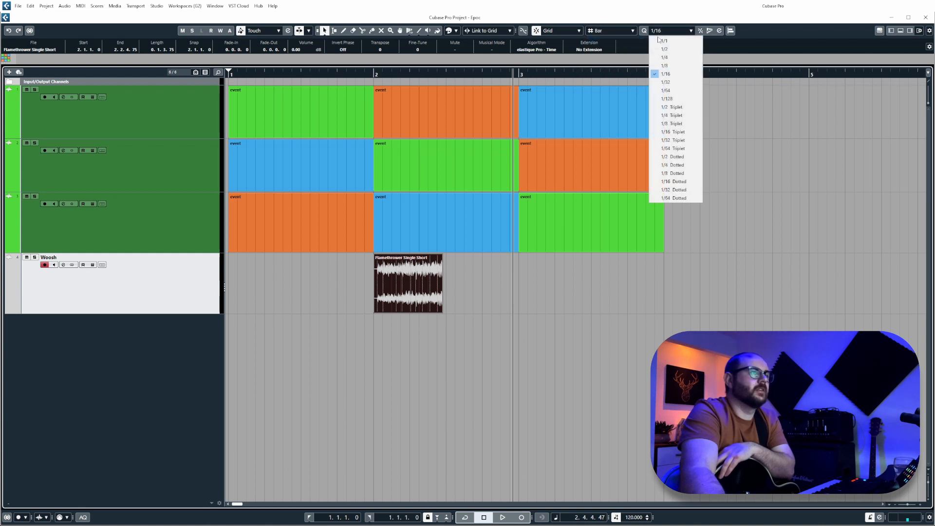
click(664, 66)
Step: Select Events as the snap type and test-move the Flamethrower Single Short event, returning it to bar 2
click(568, 32)
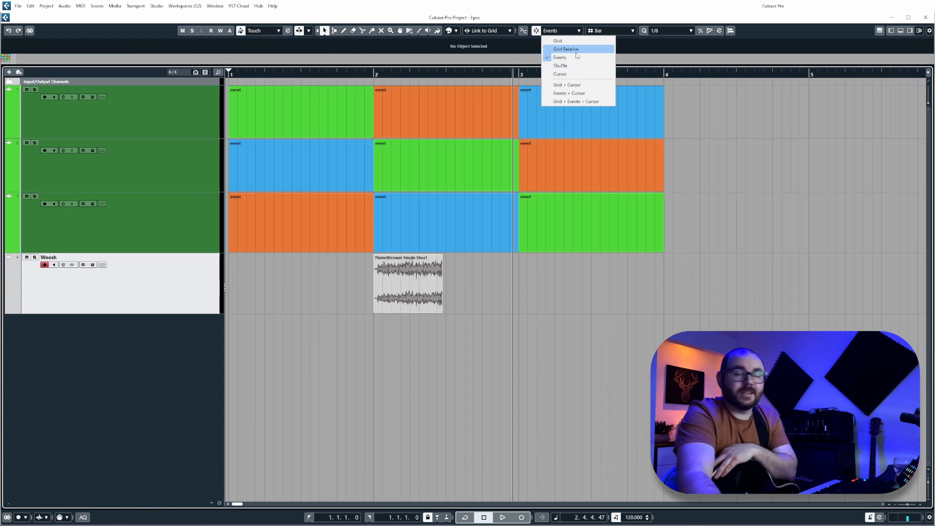
click(577, 57)
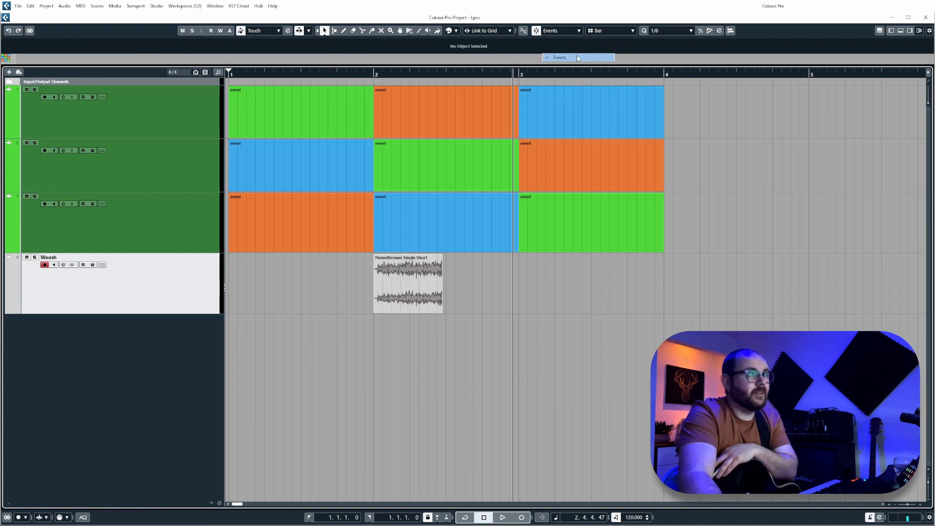
click(411, 277)
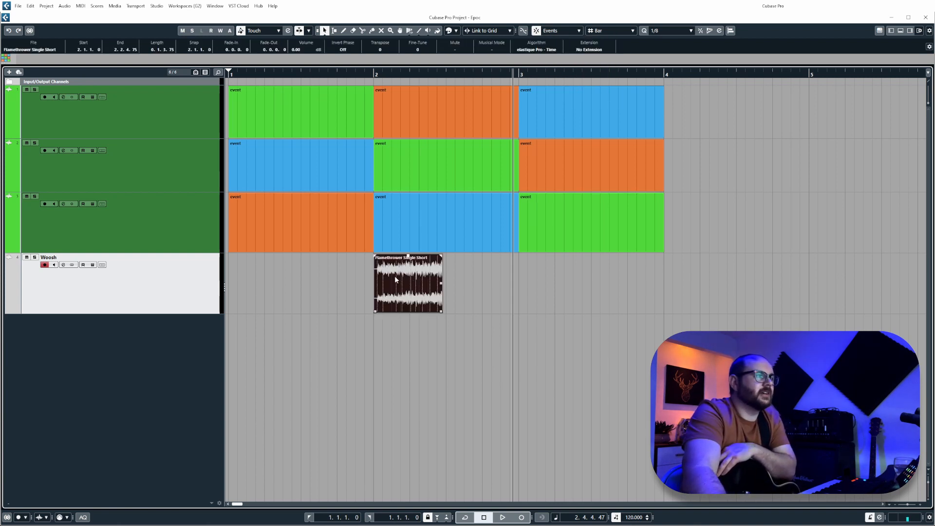
mouse_move(401, 277)
mouse_down()
mouse_move(424, 276)
mouse_move(397, 274)
mouse_up()
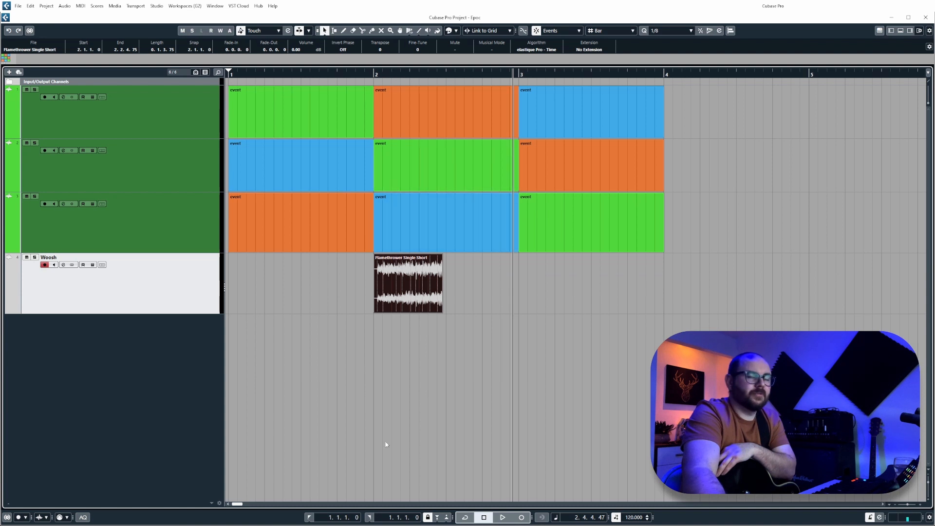
mouse_move(397, 288)
mouse_down()
mouse_move(456, 291)
mouse_move(397, 290)
mouse_up()
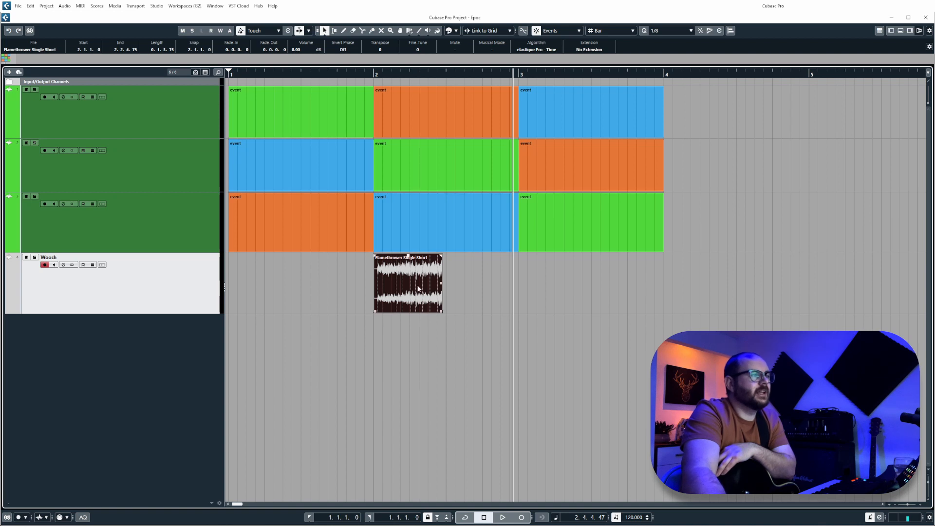
Step: Snap the Flamethrower Single Short event's end to bar 3, move it to about 4.4.3.61 in the empty area, and return it to bar 2
drag(418, 288, 516, 284)
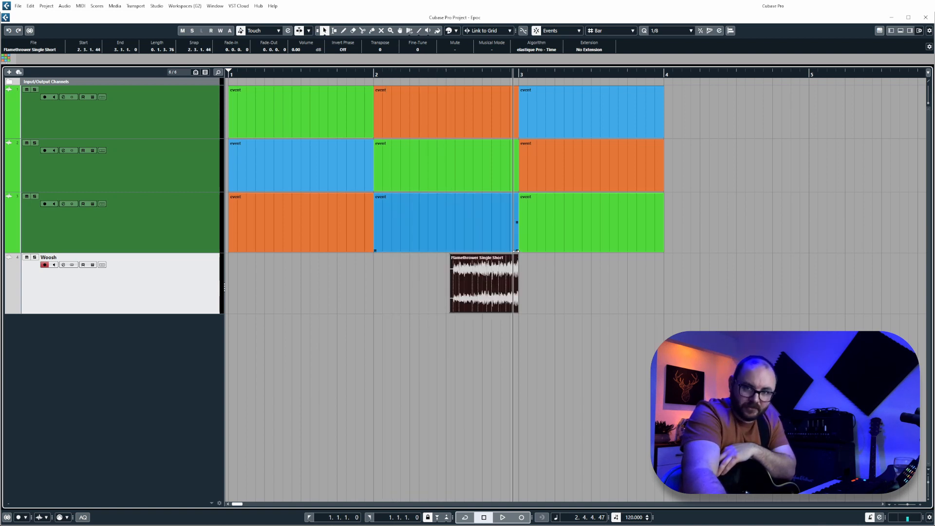
drag(495, 274, 840, 274)
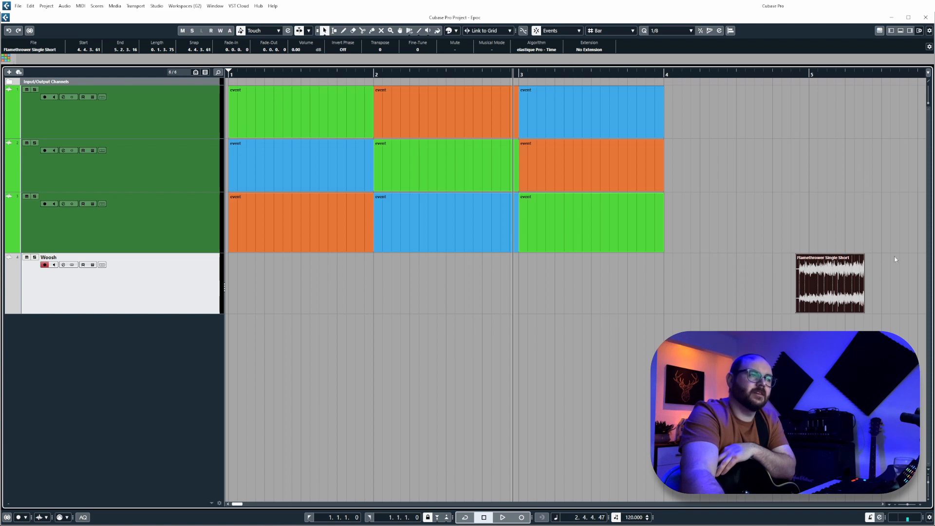
drag(819, 311, 386, 298)
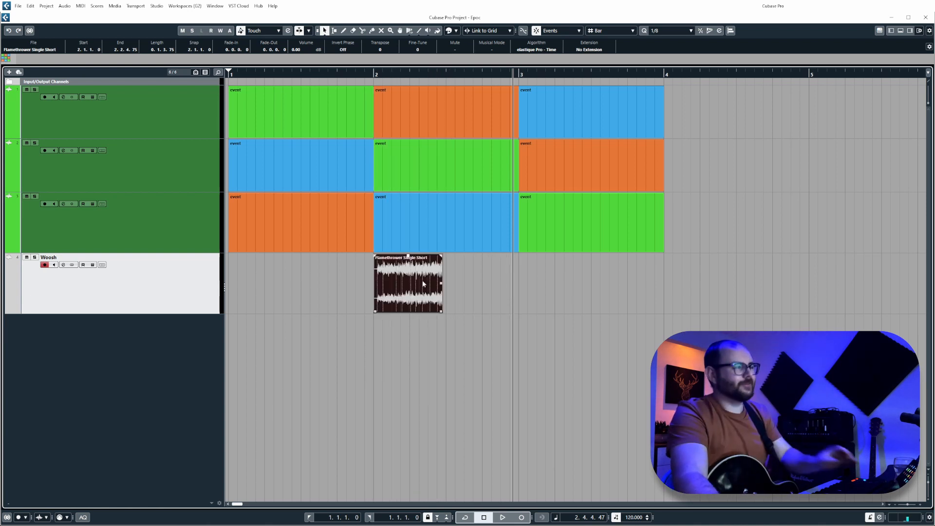
Step: Set the snap type to Grid, move the Flamethrower Single Short event toward bar 3, and undo the move
click(574, 31)
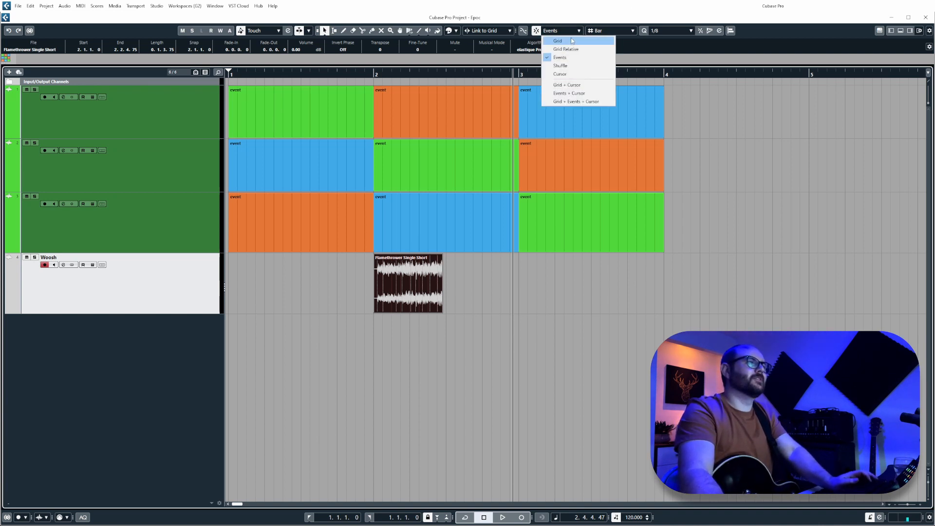
click(568, 40)
scroll(422, 263, up, 2)
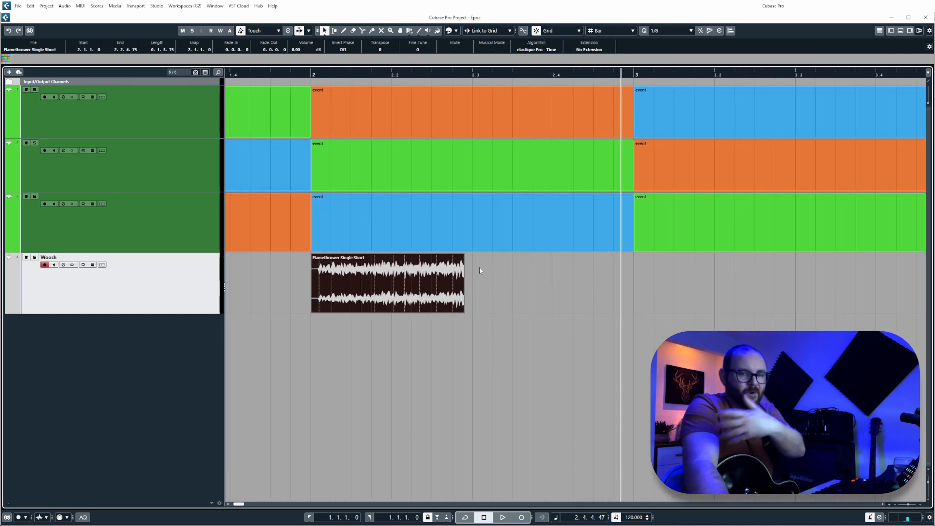
drag(420, 263, 731, 269)
key(ctrl+z)
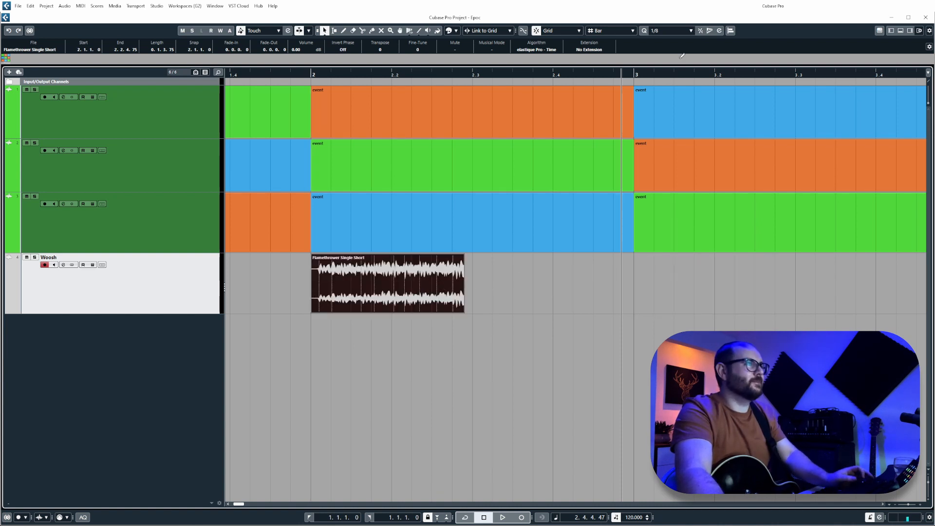
Step: Try aligning the Flamethrower Single Short event's end with bar 3 by hand, starting it at about 2.3.1.47, and undo the placement
scroll(541, 241, up, 3)
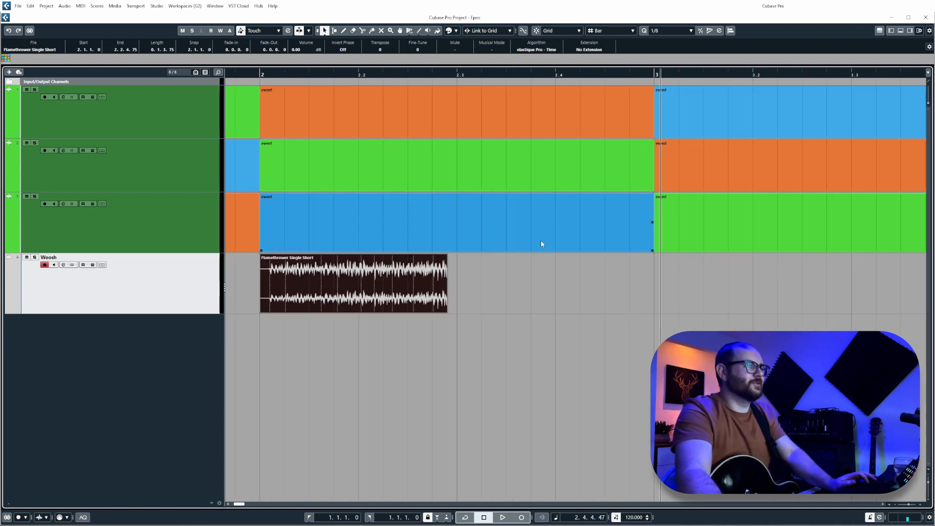
drag(356, 283, 734, 268)
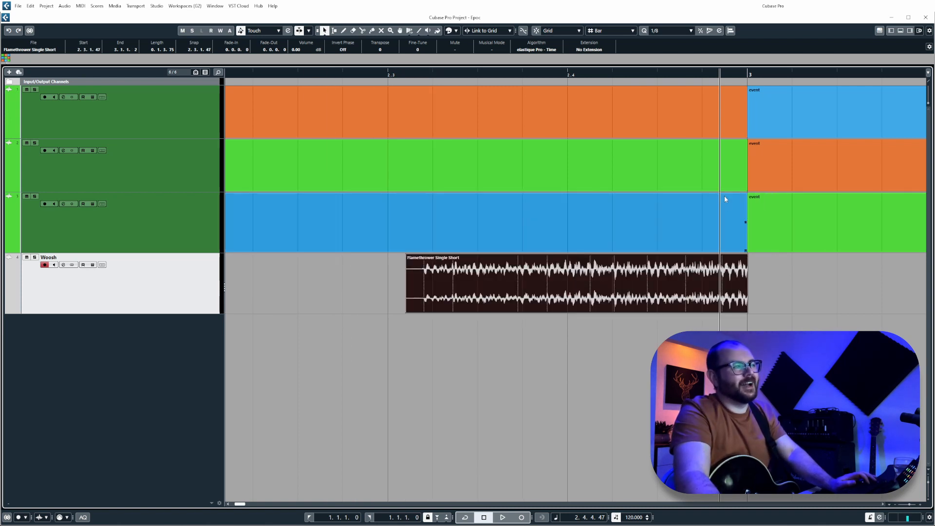
click(536, 31)
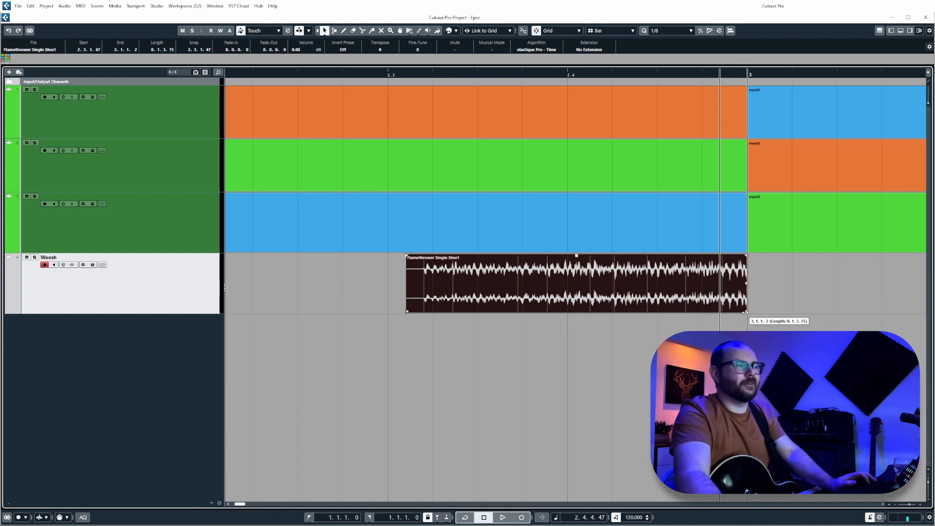
drag(745, 312, 728, 316)
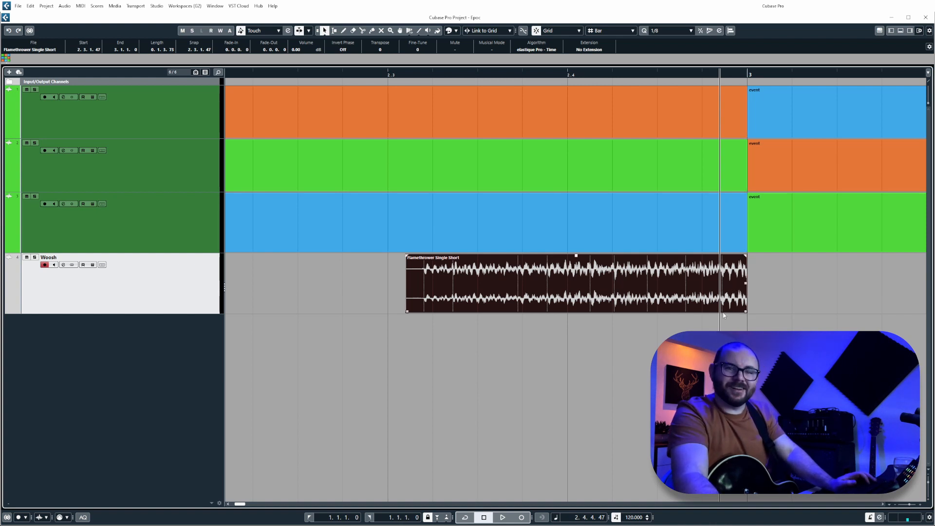
ctrl+scroll(638, 334, down, 6)
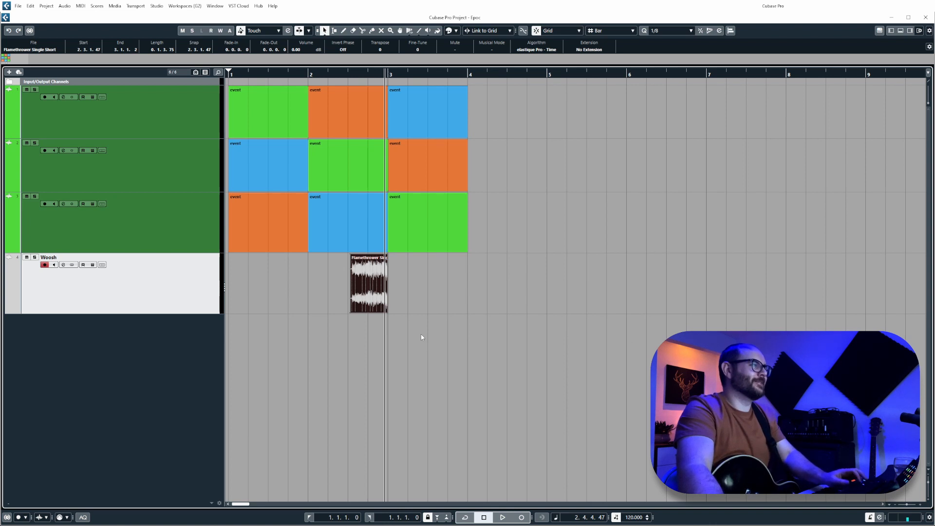
key(ctrl+z)
Step: Set the snap type to Events, snap the Flamethrower Single Short event's end to the event boundary at bar 3, and undo the move
ctrl+scroll(294, 313, up, 4)
click(576, 30)
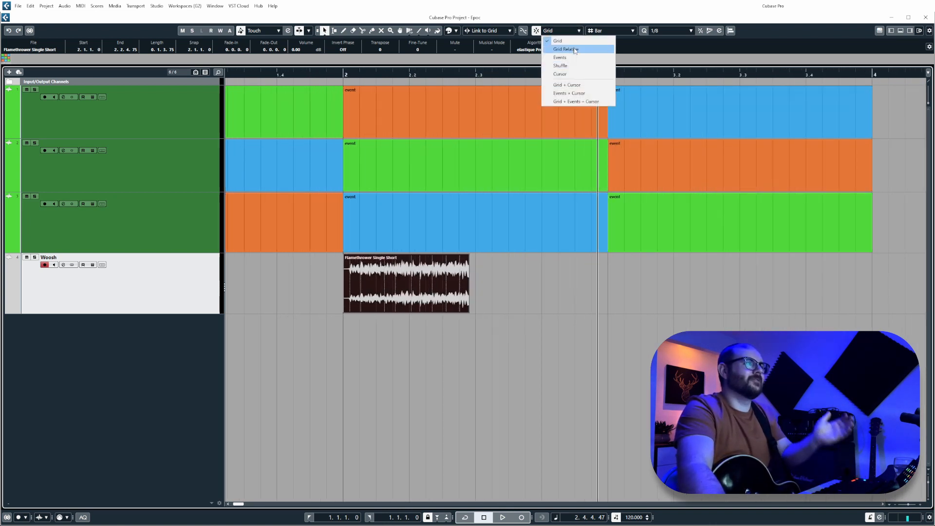
click(562, 58)
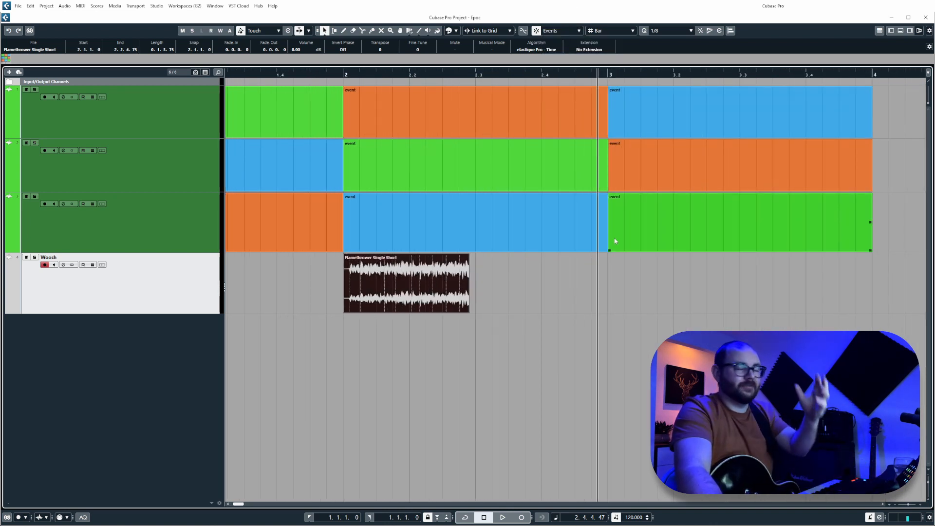
drag(461, 288, 600, 289)
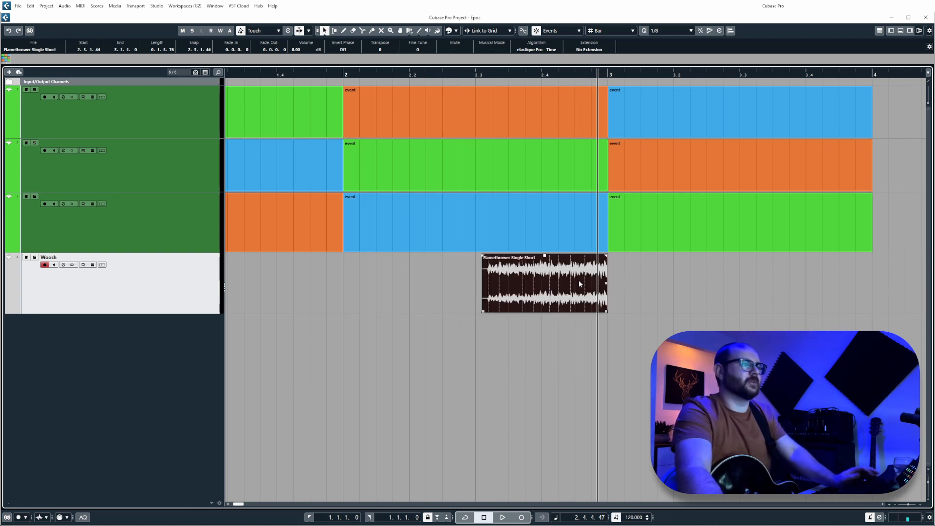
key(ctrl+z)
Step: Set the snap type to Cursor and place the project cursor at bar 3
click(562, 32)
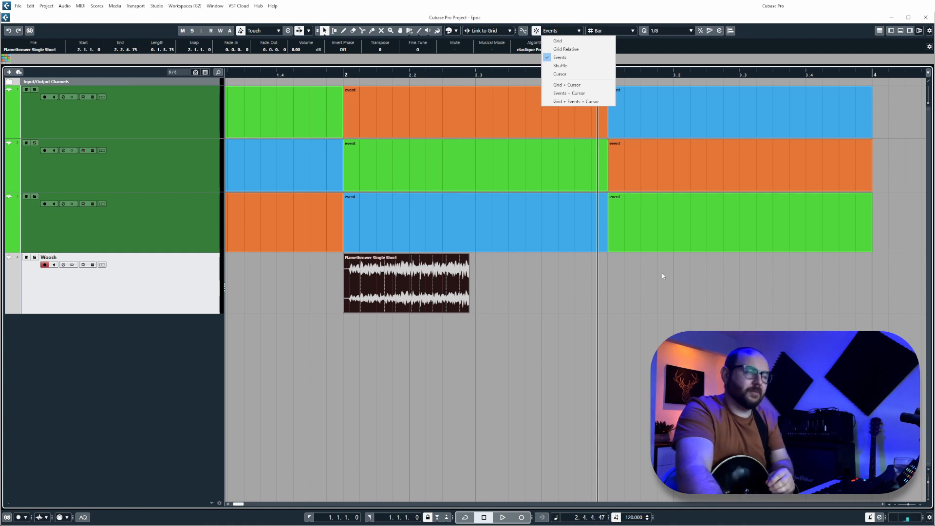
click(560, 74)
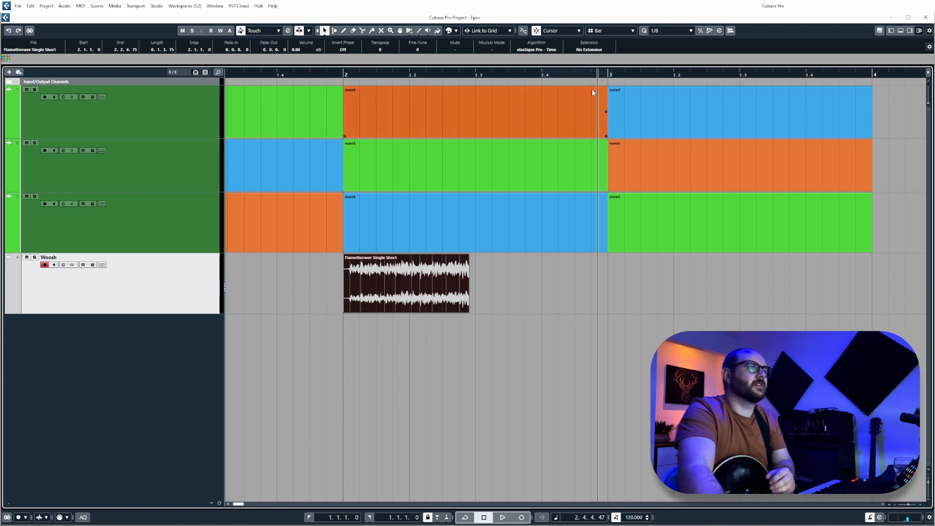
click(612, 74)
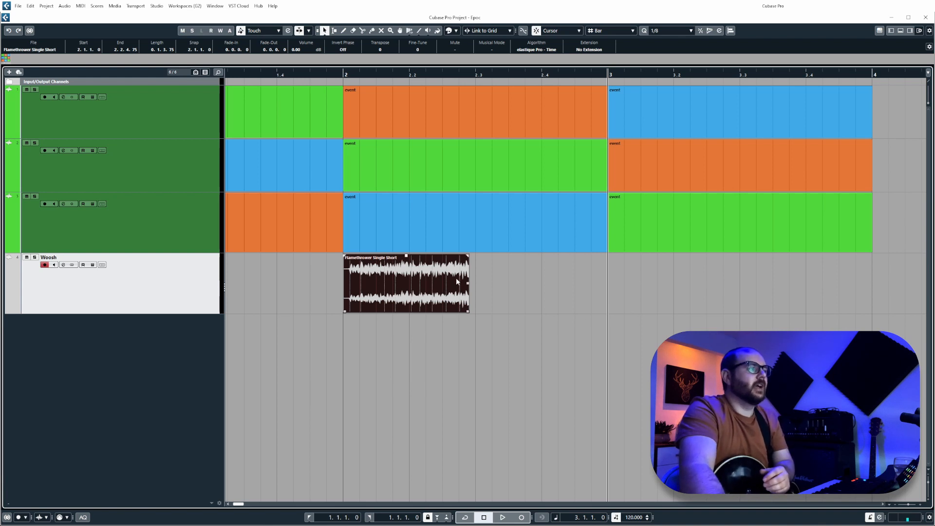
Step: Move the Flamethrower Single Short event to about 2.2.2.67 and place the project cursor at about 3.2.2.56
drag(458, 282, 503, 305)
click(699, 75)
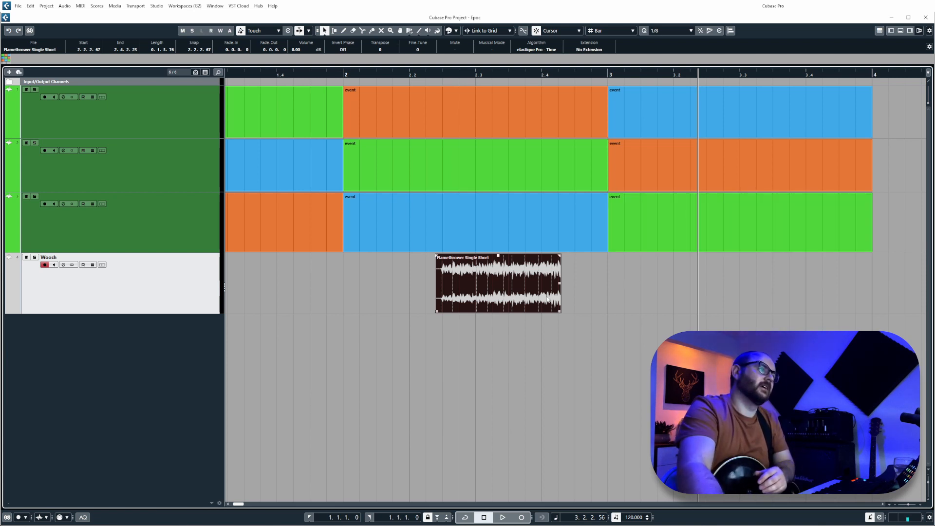
Step: Snap the Flamethrower Single Short event's end to the project cursor, and move the event so its start meets the cursor at 3.2.2.56
drag(549, 296, 673, 295)
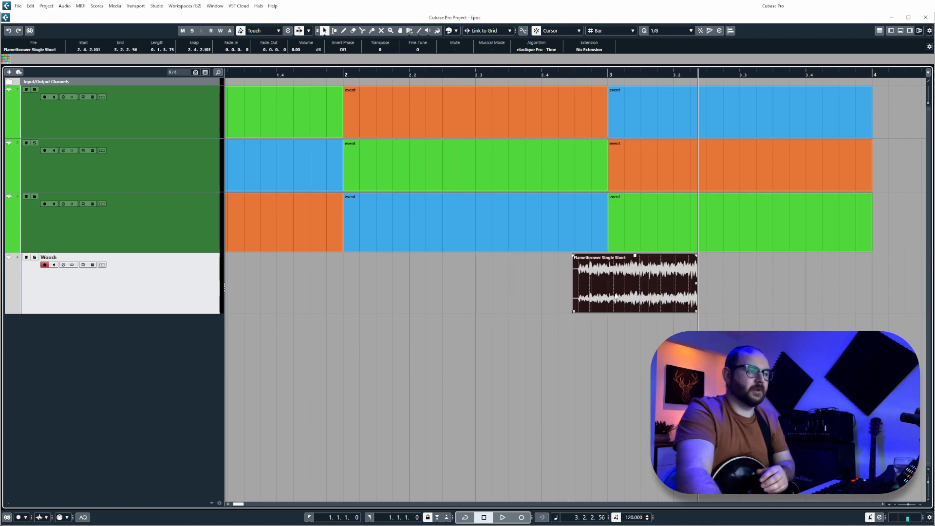
drag(616, 296, 742, 297)
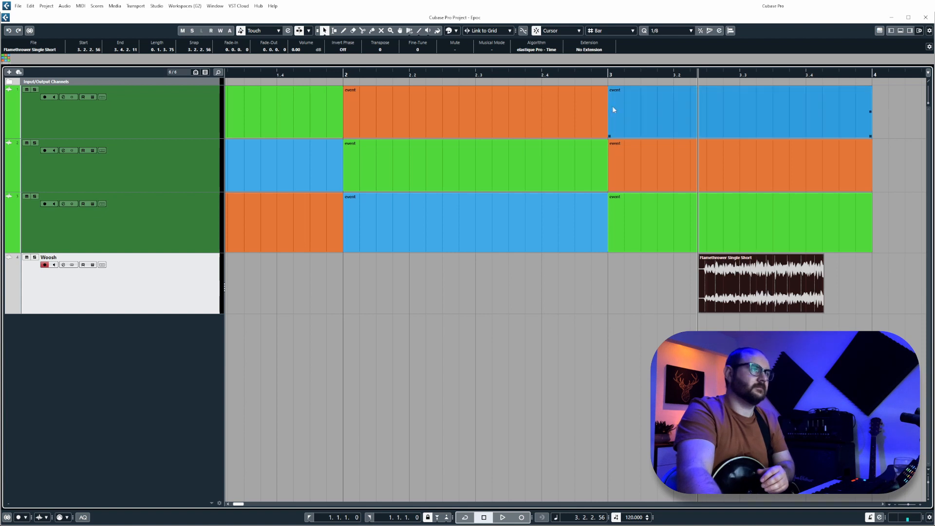
Step: Set the snap type to Shuffle and delete the orange event at bar 2 on the first track
click(555, 31)
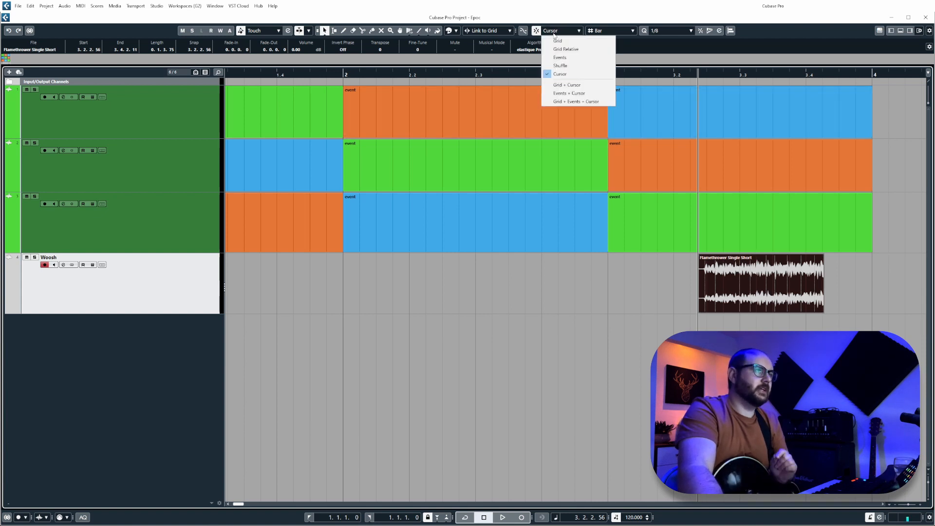
click(582, 67)
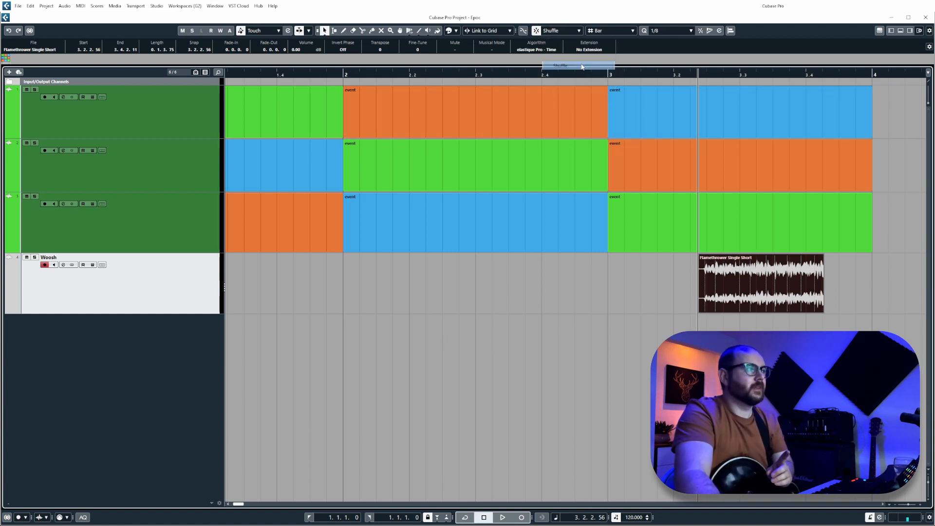
ctrl+scroll(565, 136, down, 2)
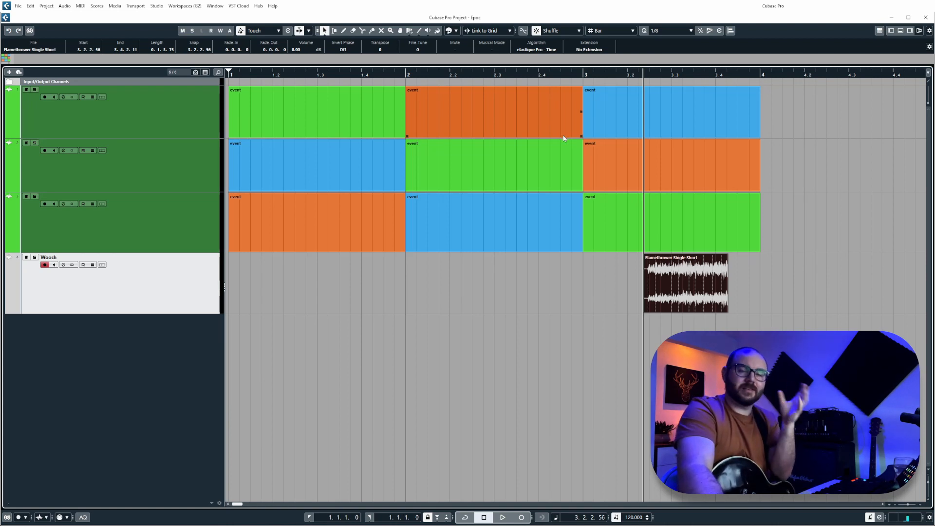
click(573, 157)
click(523, 114)
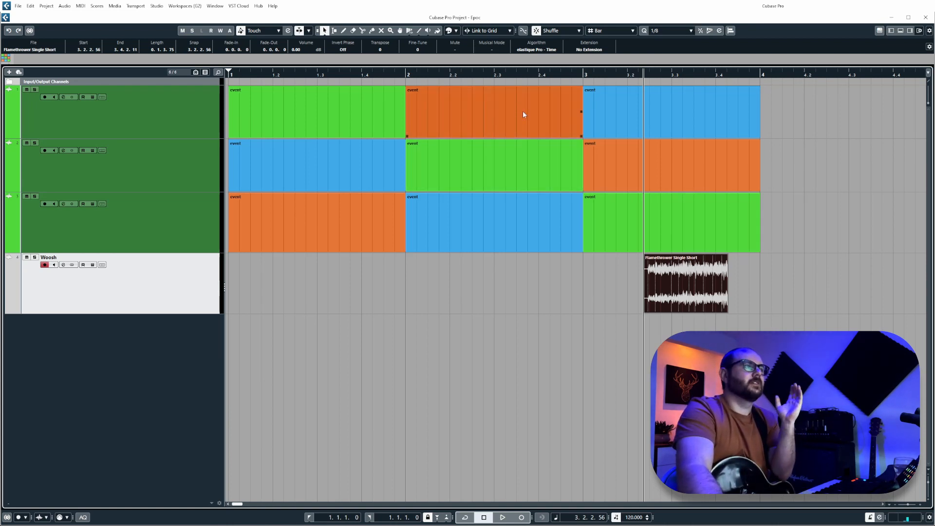
click(523, 112)
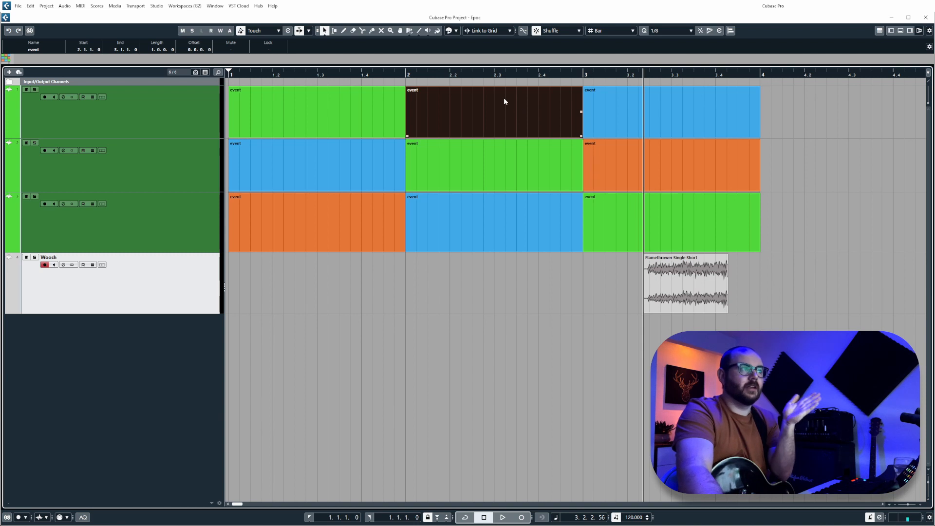
click(637, 110)
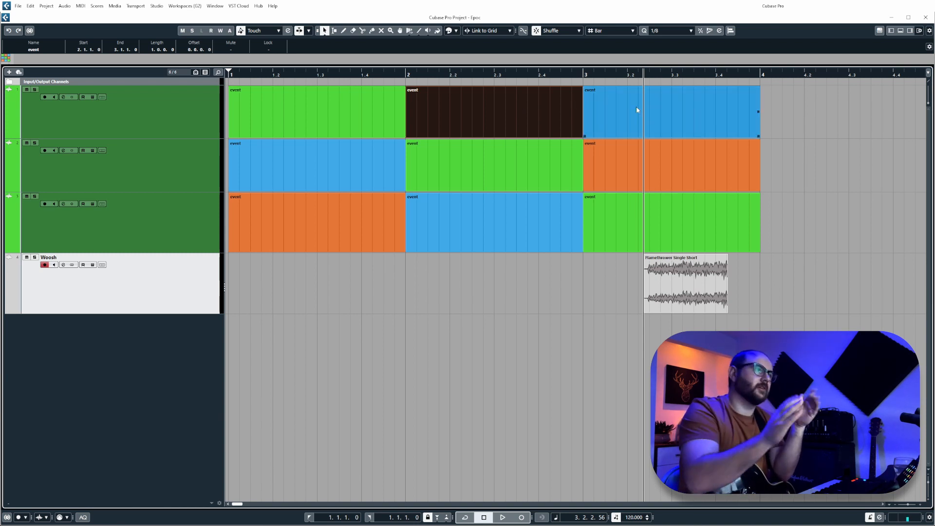
click(516, 157)
click(505, 111)
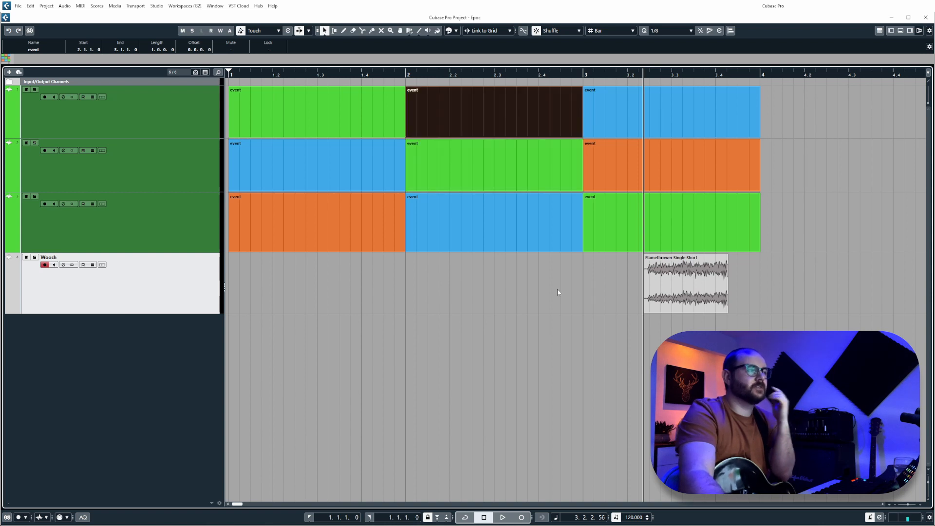
key(Delete)
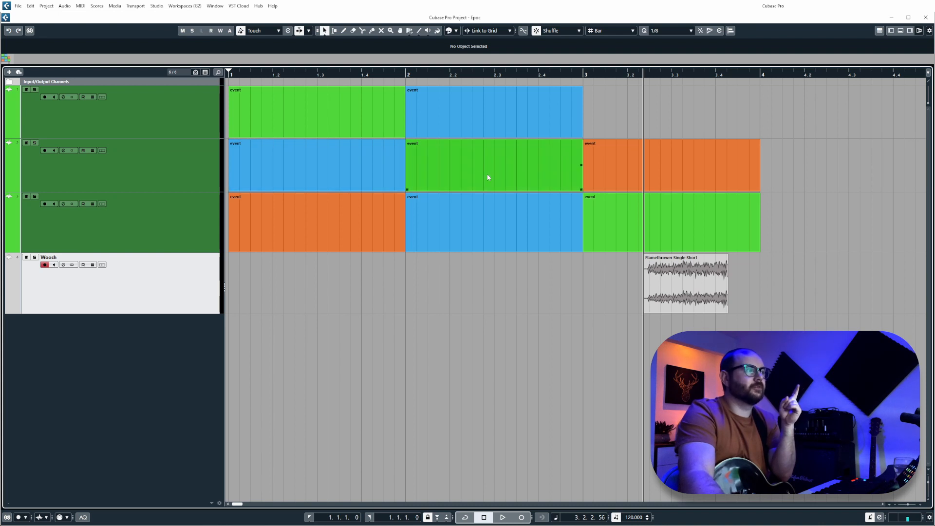
Step: Swap the blue and green events on the second track by moving the blue one from bar 1 to bar 2
click(333, 166)
drag(333, 167, 571, 168)
click(670, 116)
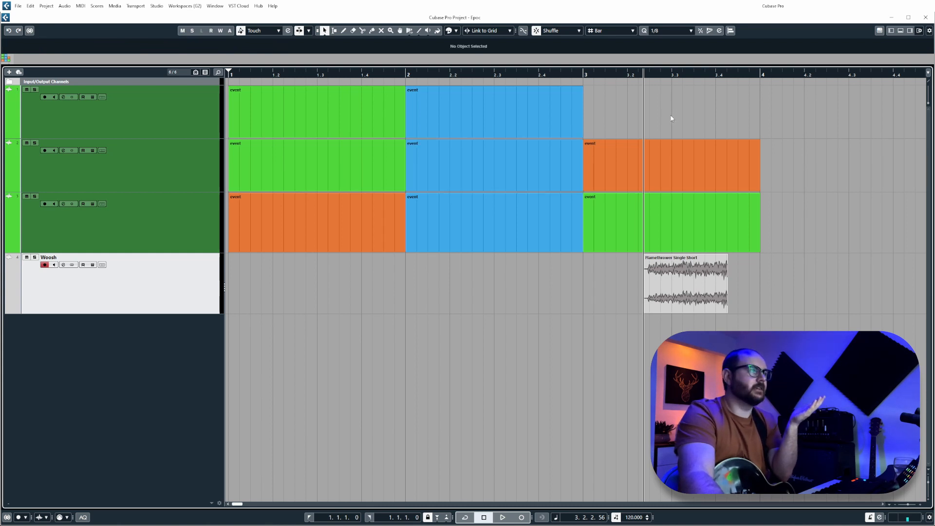
click(418, 213)
click(597, 162)
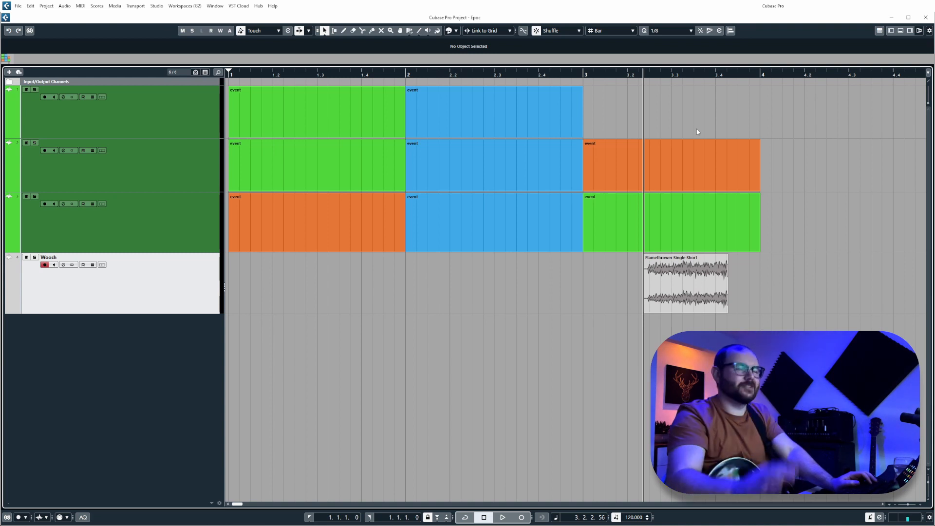
Step: Set the snap type to Grid and move the first track's blue event from bar 2 to bar 4
drag(451, 119, 718, 122)
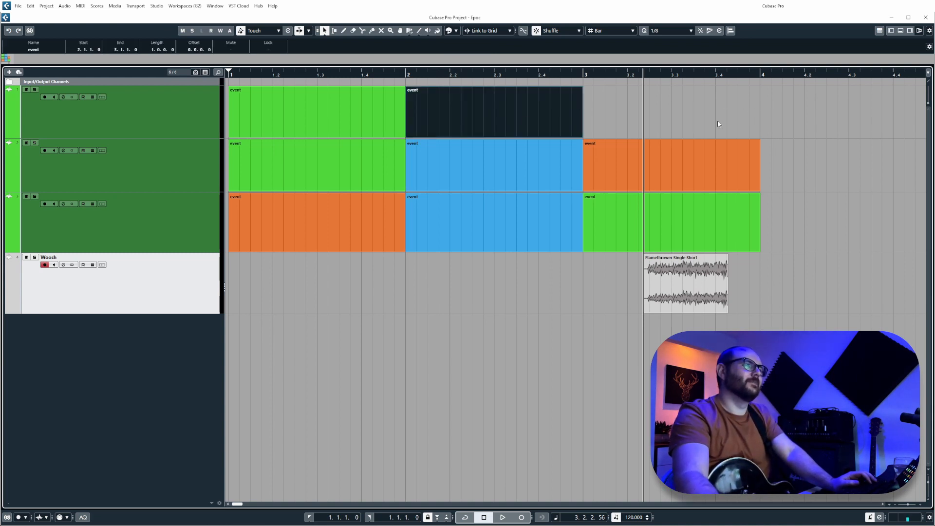
click(560, 30)
click(555, 41)
drag(508, 104, 864, 105)
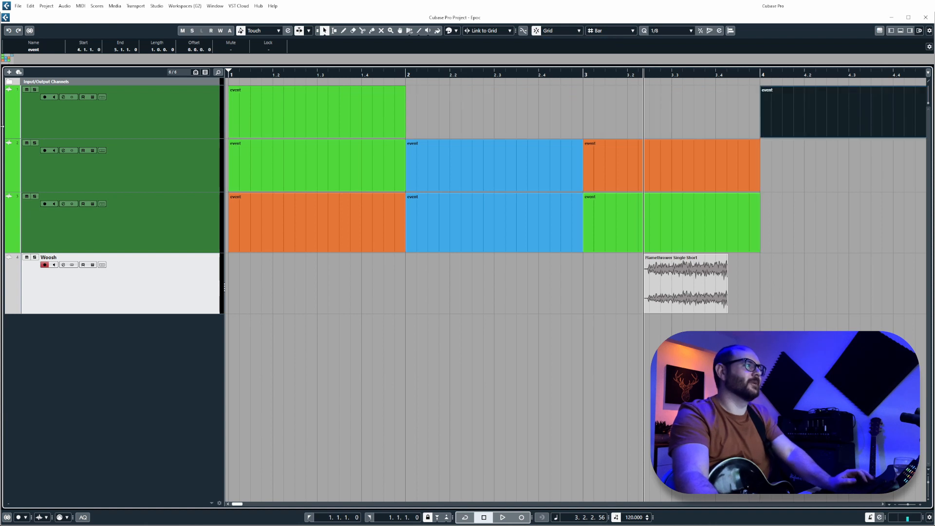
click(311, 107)
click(409, 74)
key(ctrl+v)
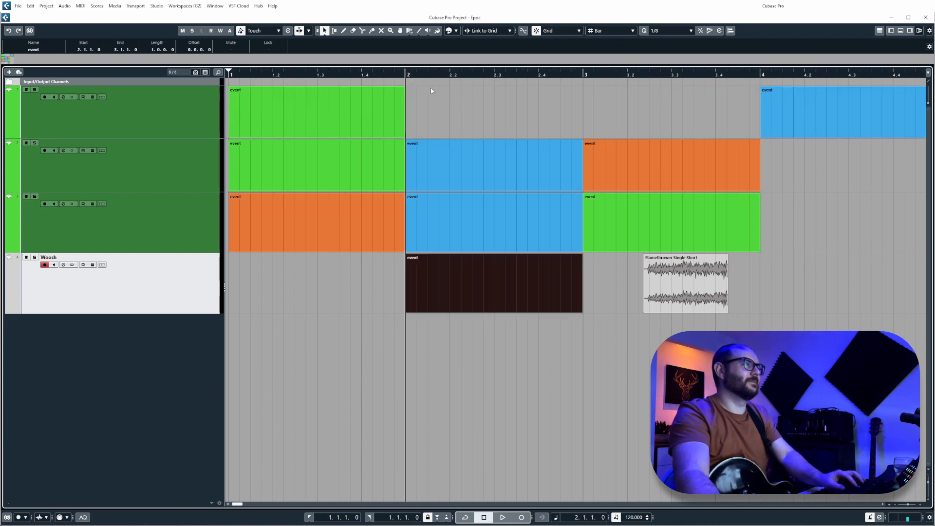
key(ctrl+z)
Step: Rearrange the first track by moving the green event to bar 2 and the blue event from bar 4 to bar 1
drag(341, 105, 518, 105)
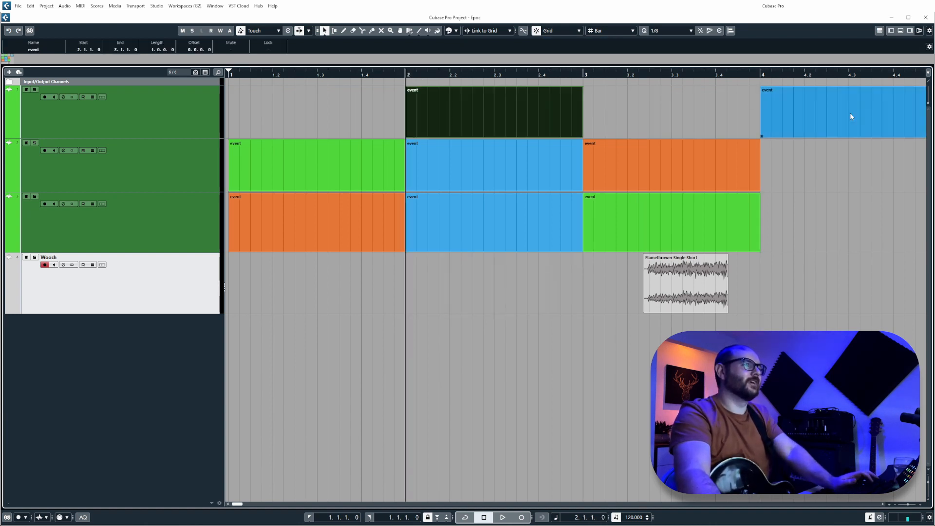
click(655, 130)
click(471, 113)
click(471, 113)
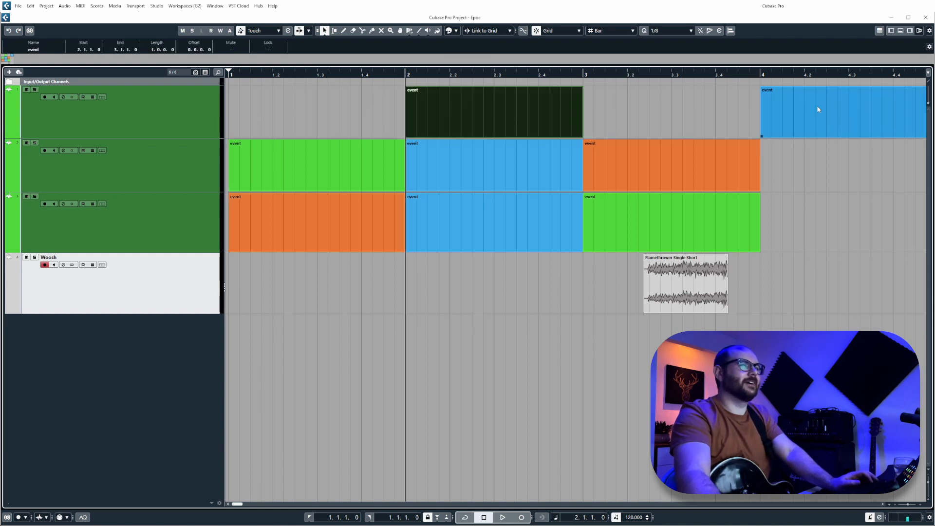
drag(818, 109, 286, 109)
click(582, 130)
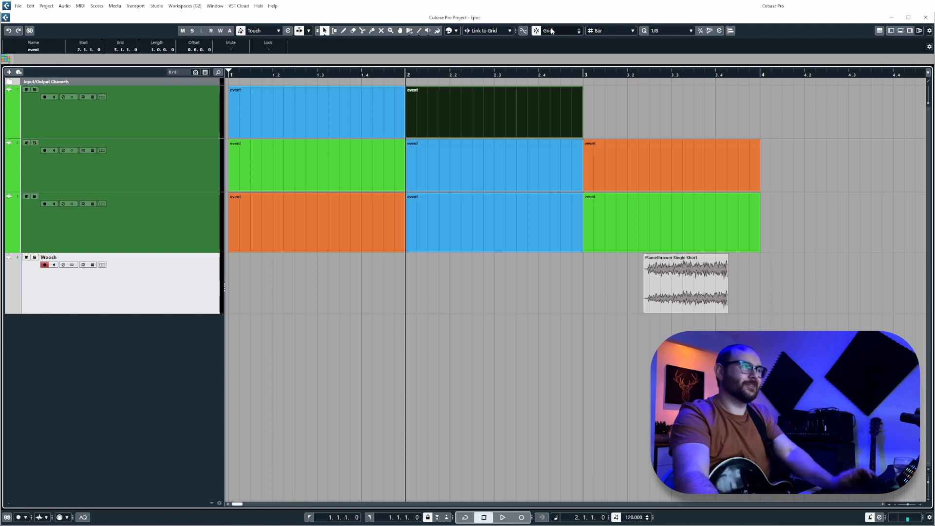
Step: Set the snap type to Shuffle and delete the three events at bar 2 on the first three tracks together
click(567, 30)
click(561, 65)
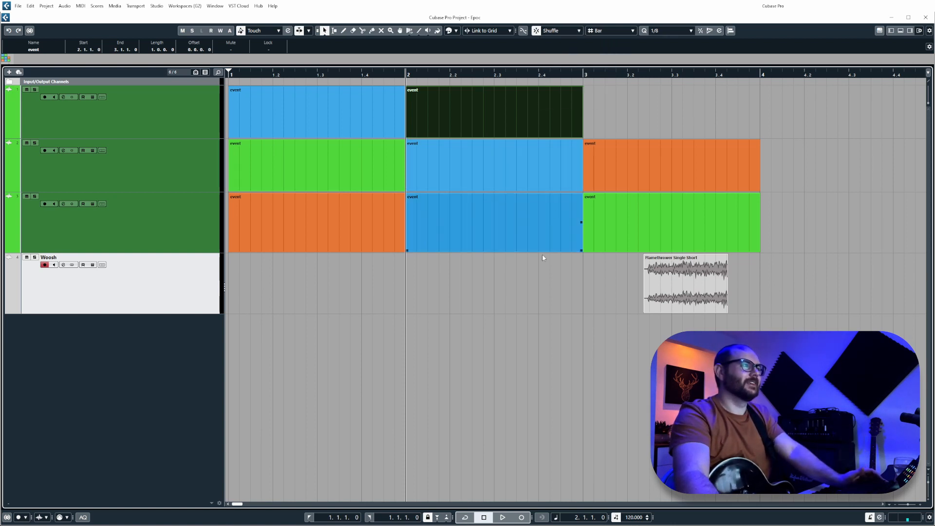
click(538, 275)
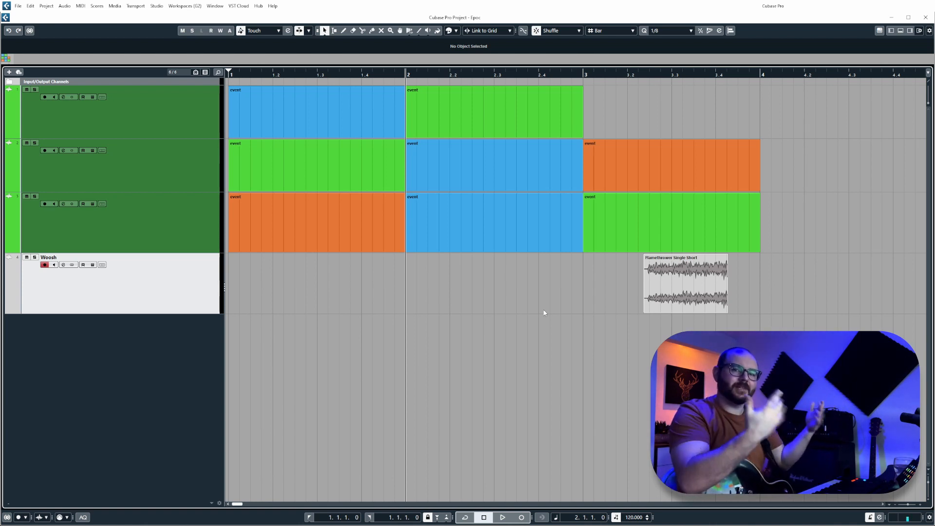
drag(509, 282, 477, 50)
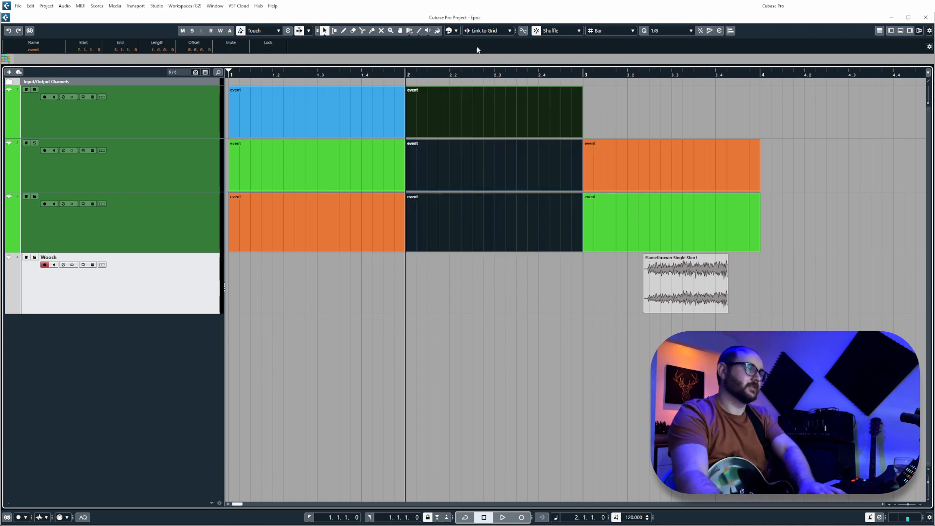
key(Delete)
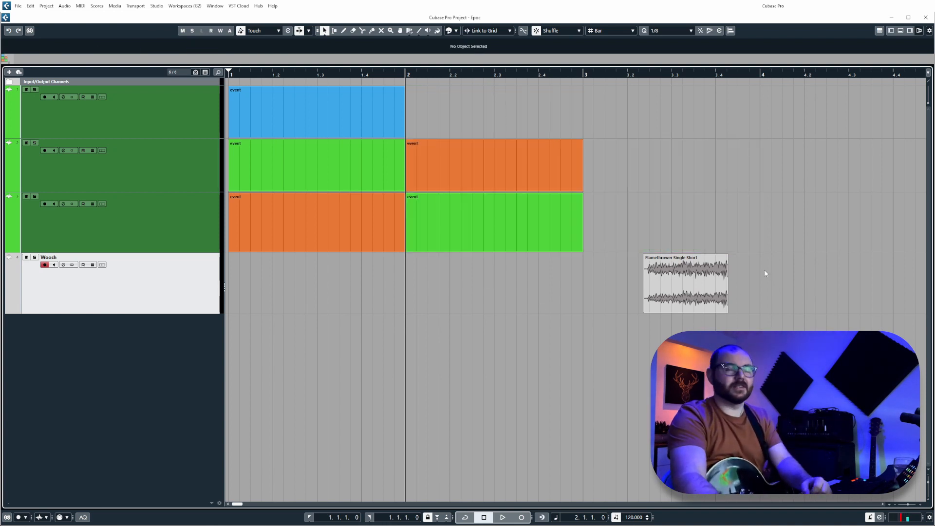
Step: Set the snap type to Grid + Cursor and snap the Flamethrower Single Short event's start to bar 2
click(575, 30)
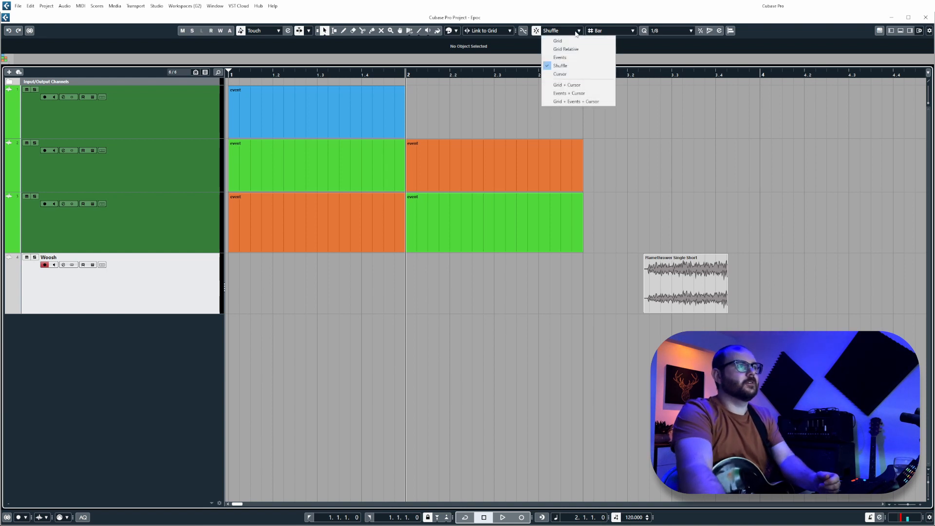
click(598, 87)
drag(700, 286, 511, 288)
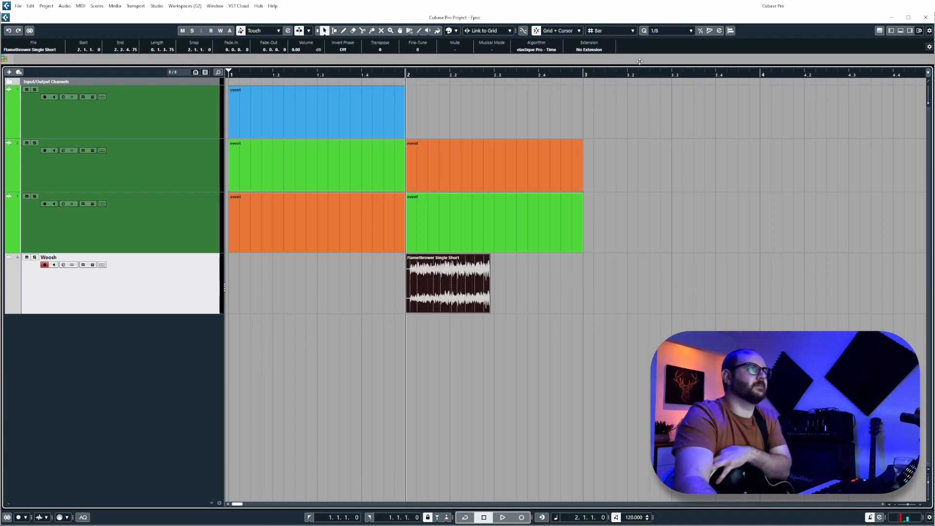
click(604, 32)
click(688, 208)
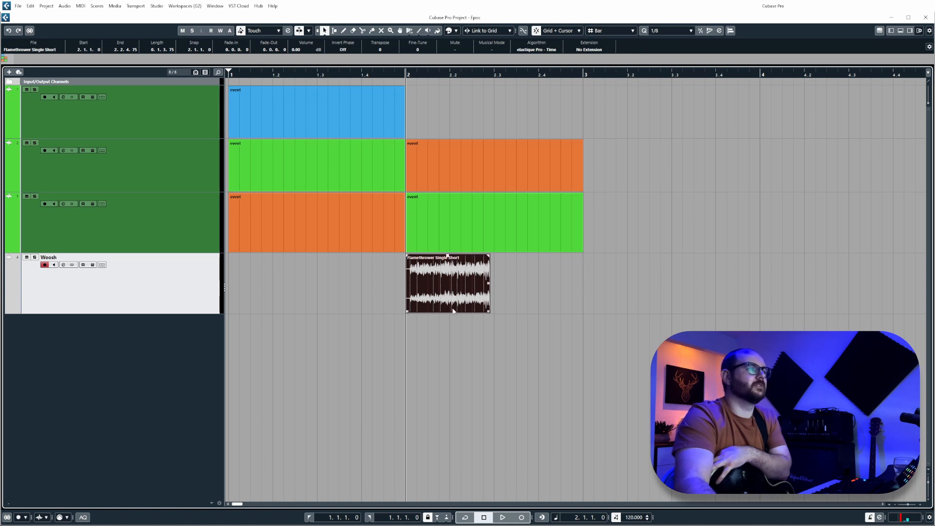
drag(453, 295, 482, 296)
Step: Place the project cursor at about 2.4.2.80 and snap the Flamethrower Single Short event's start to it
drag(556, 73, 532, 82)
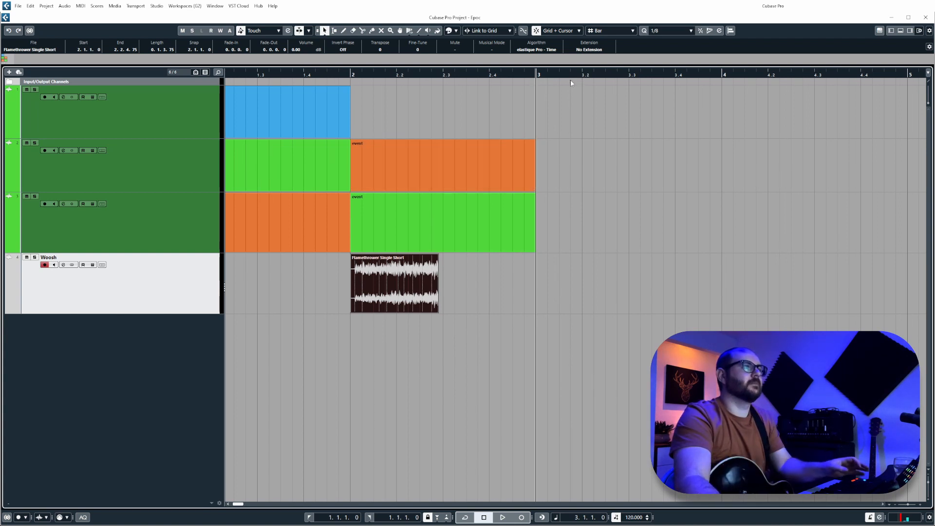
click(509, 73)
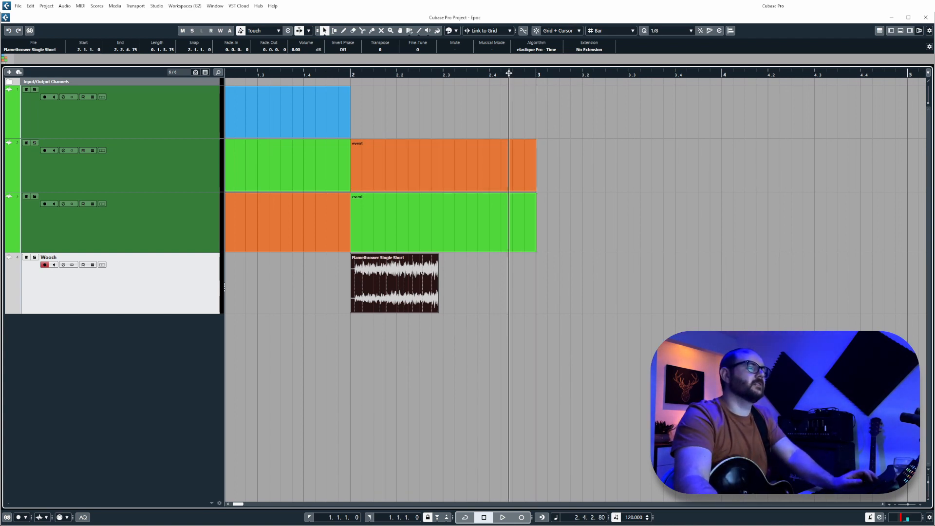
click(537, 31)
drag(408, 290, 517, 312)
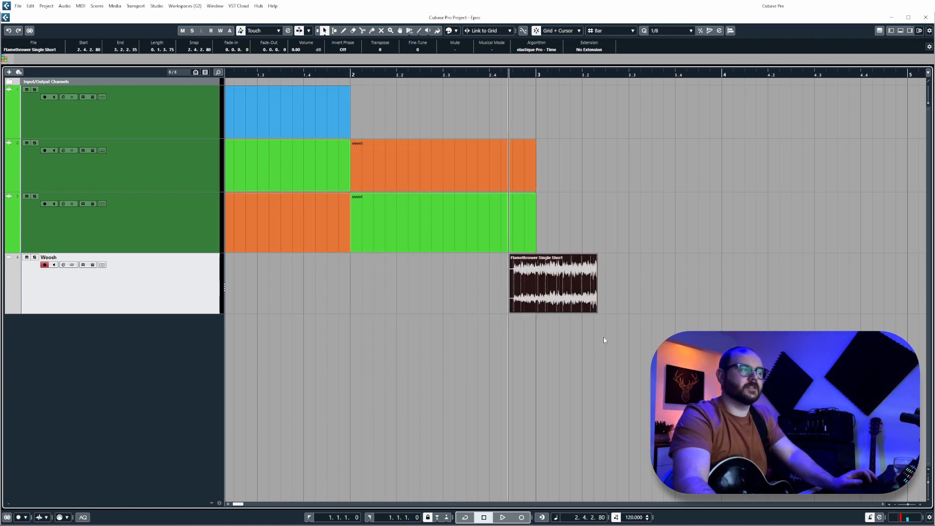
Step: Open the snap type choices
click(564, 31)
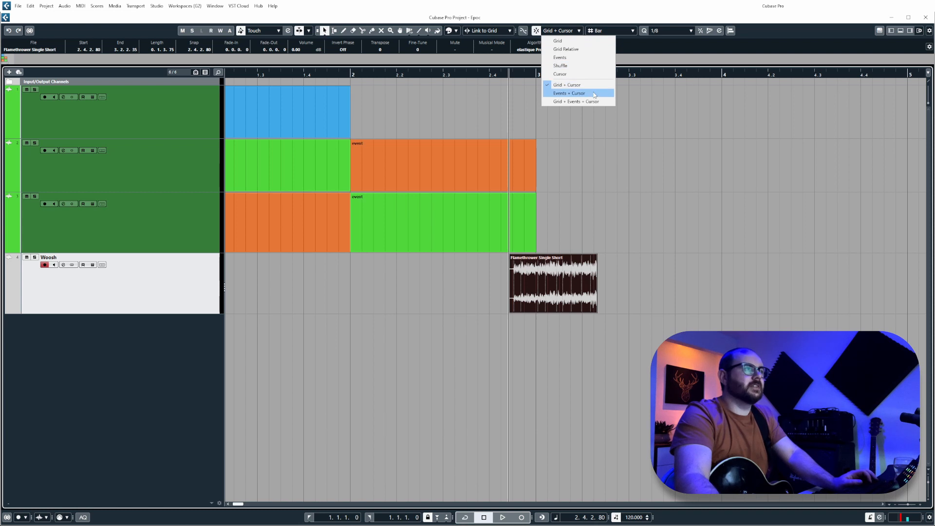